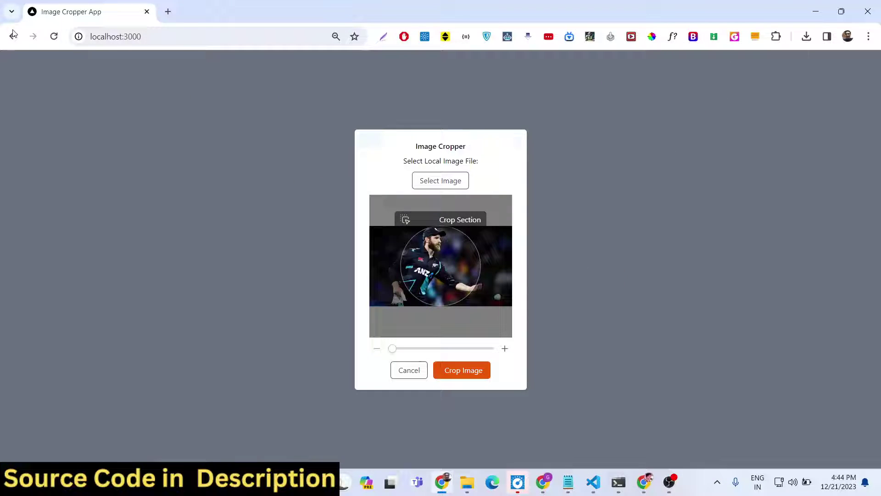
- Reset the cropper and load the cricketer's photo from Downloads
click(55, 36)
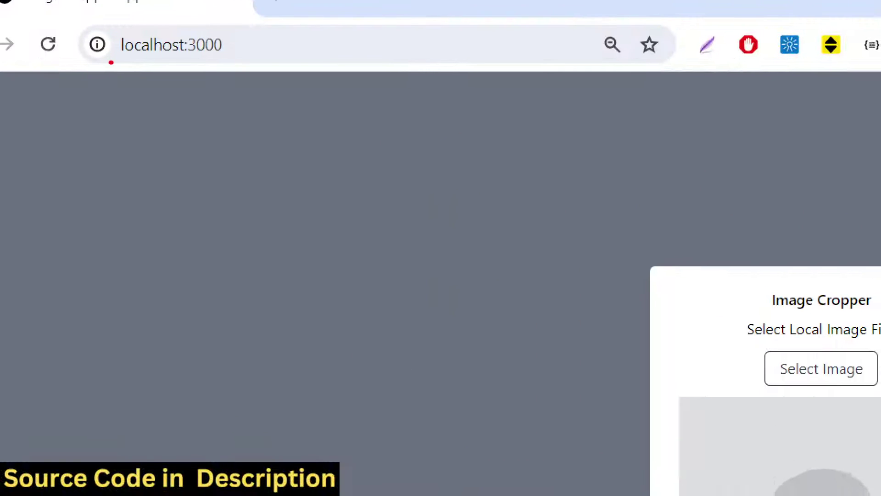
drag(80, 24, 82, 58)
drag(104, 88, 108, 28)
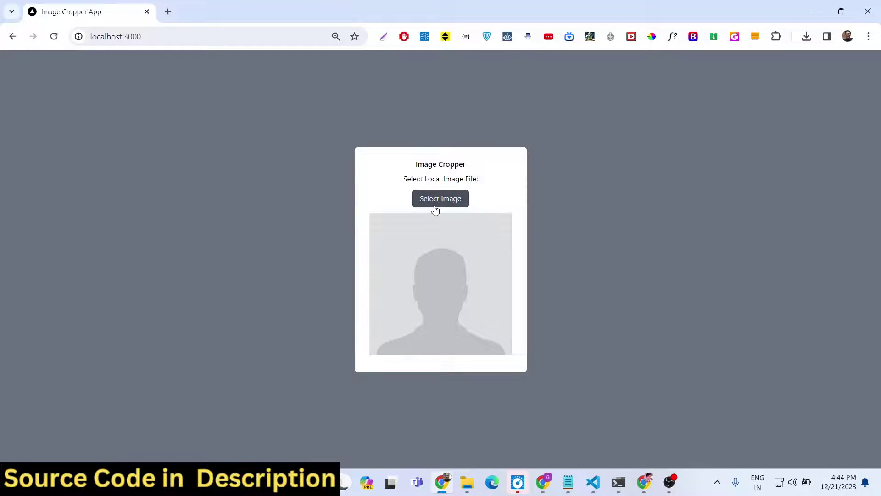
click(449, 201)
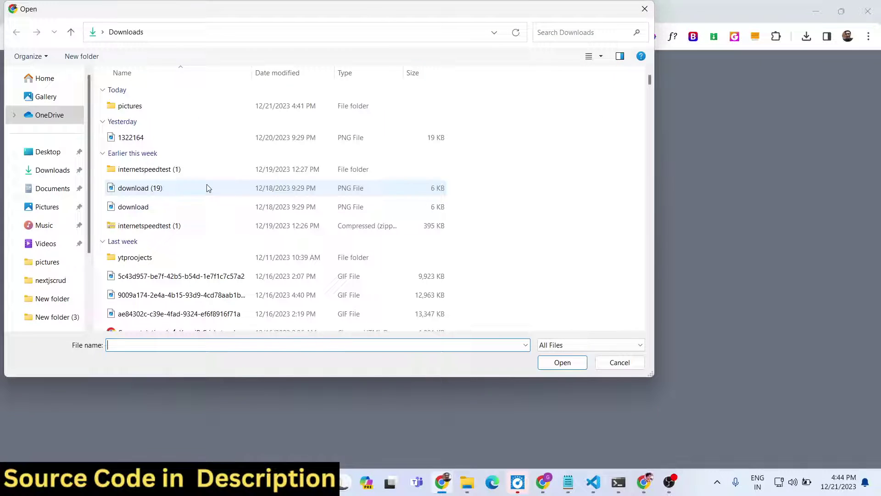
click(168, 200)
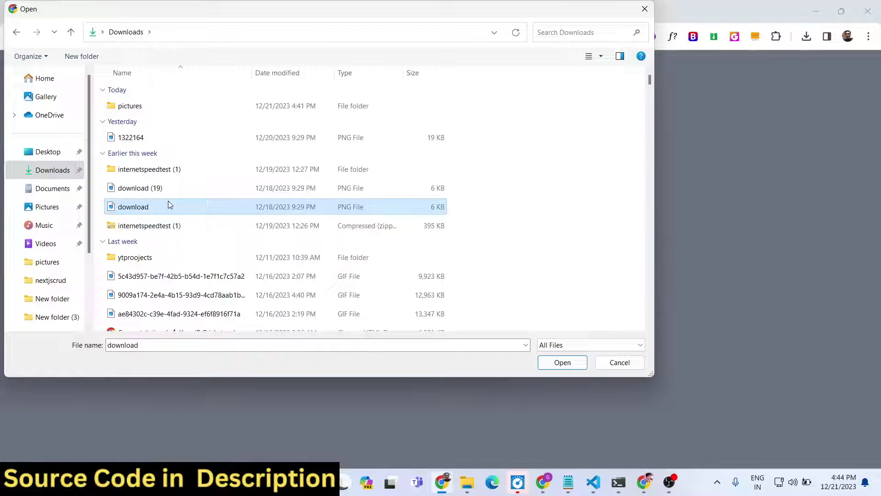
key(k)
key(Down)
key(Down)
key(Down)
key(Down)
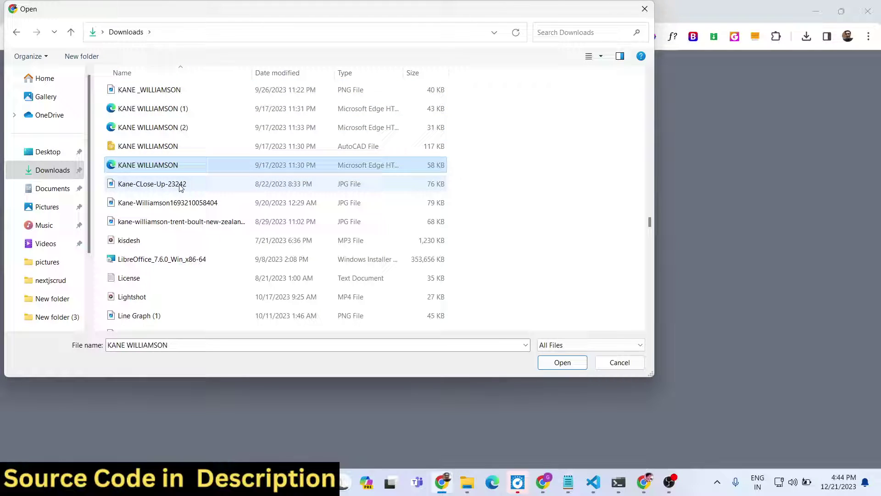
key(Down)
key(Down)
double_click(185, 210)
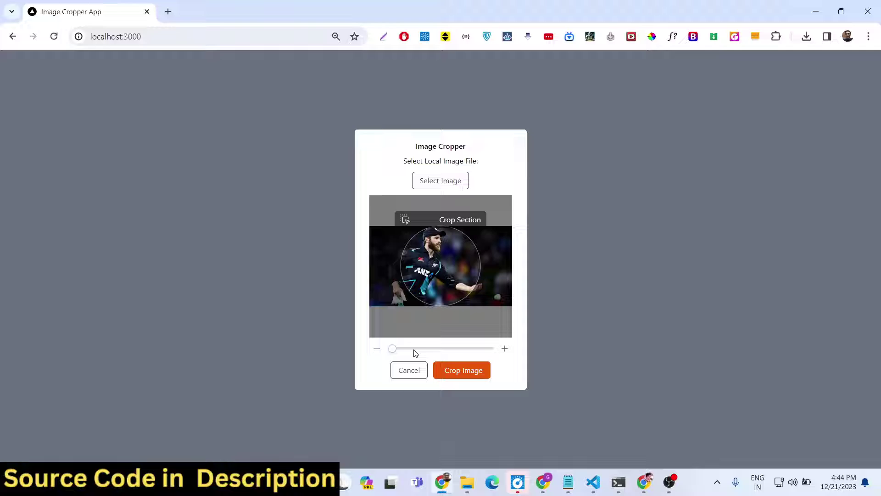
- Zoom in and move the photo so the player's capped face fills the crop circle
drag(392, 349, 430, 349)
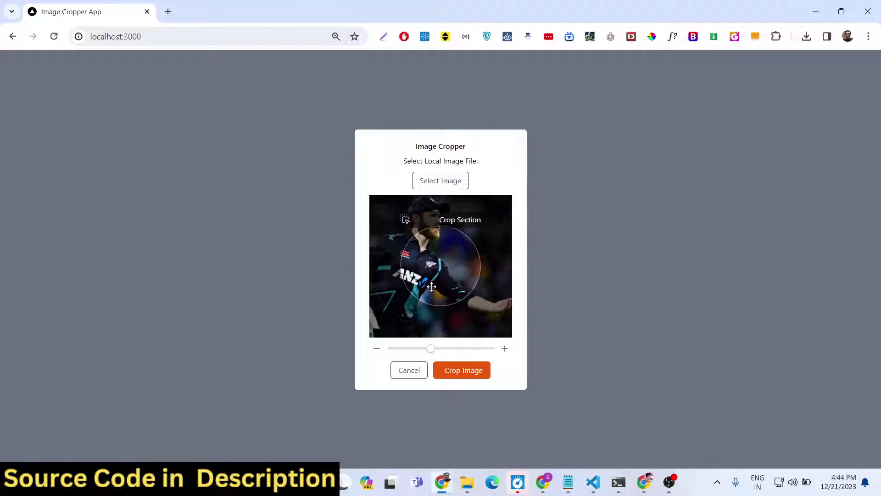
drag(434, 276, 441, 294)
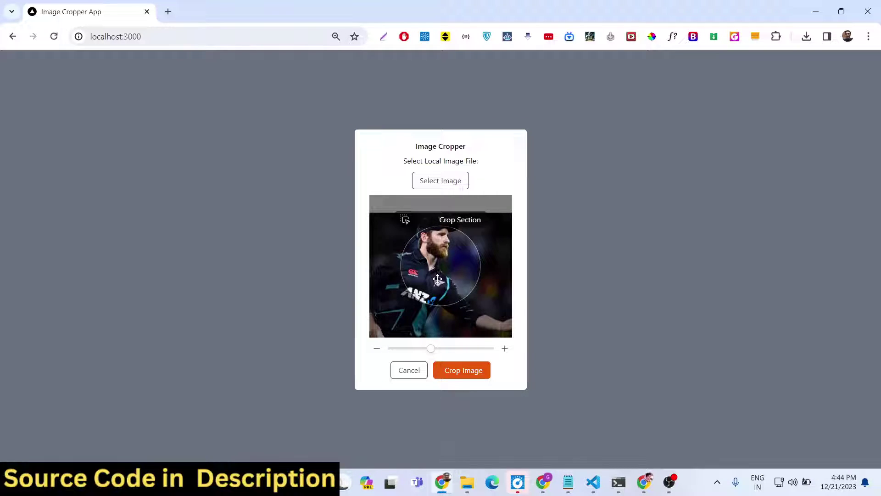
drag(441, 294, 440, 288)
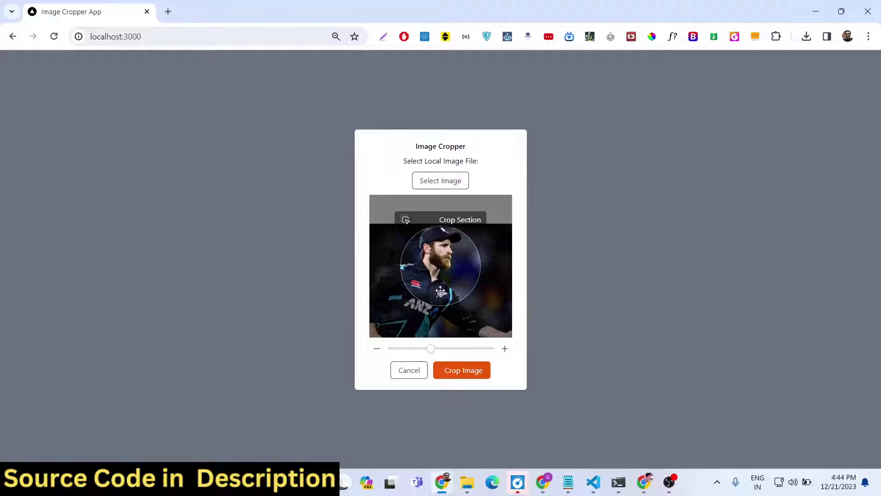
drag(427, 348, 465, 348)
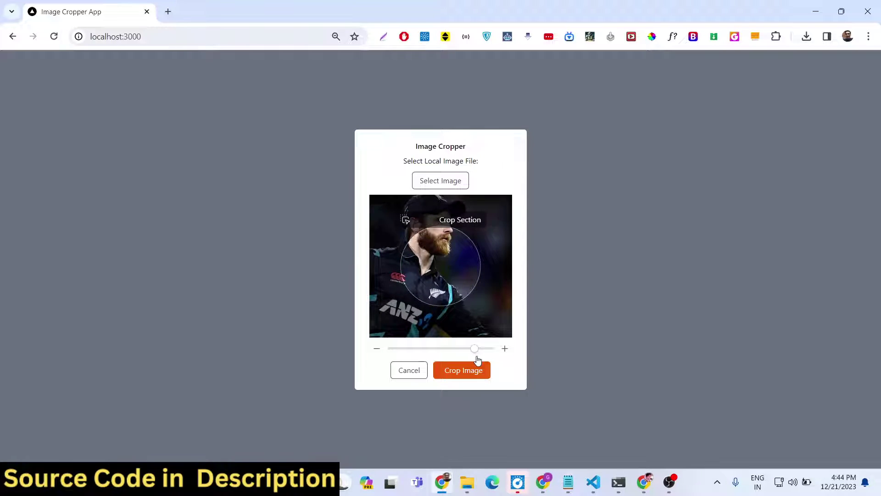
drag(448, 262, 455, 299)
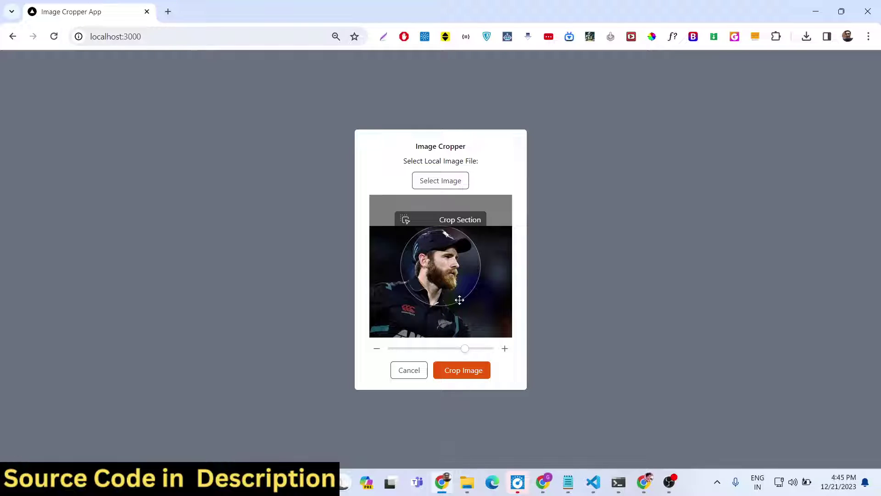
- Crop the framed face and download the result as cropped-image (3).png
click(452, 373)
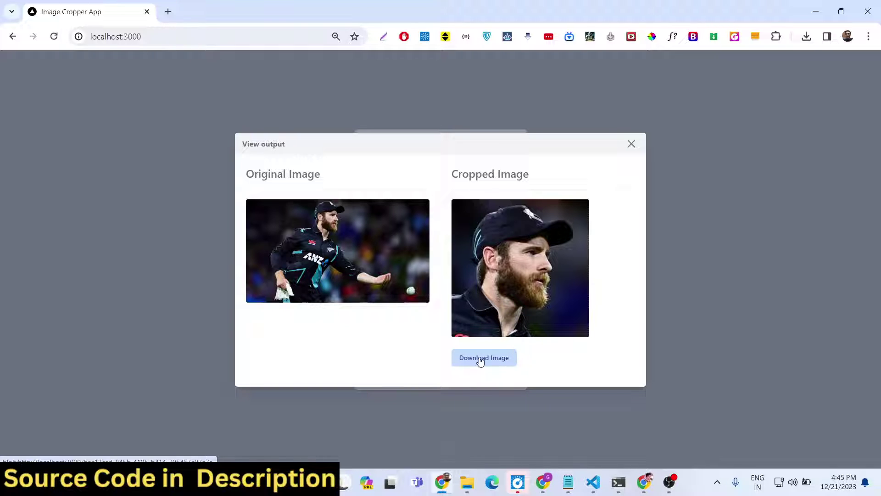
right_click(501, 223)
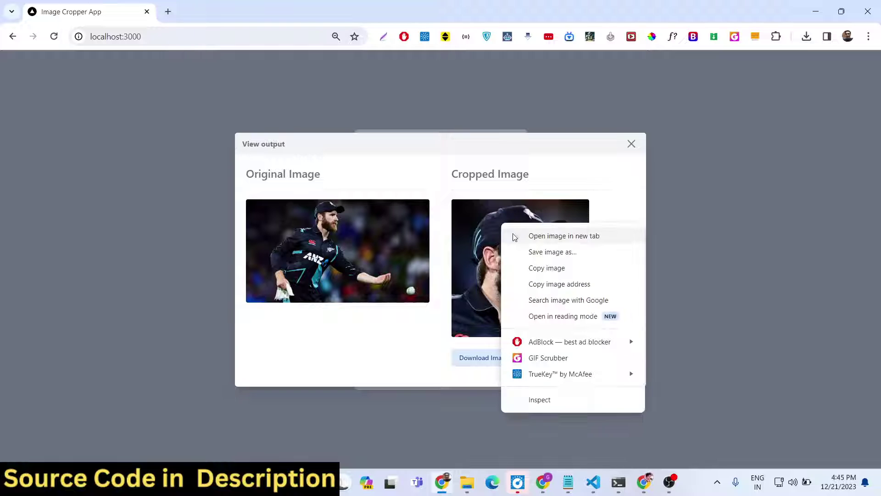
click(479, 235)
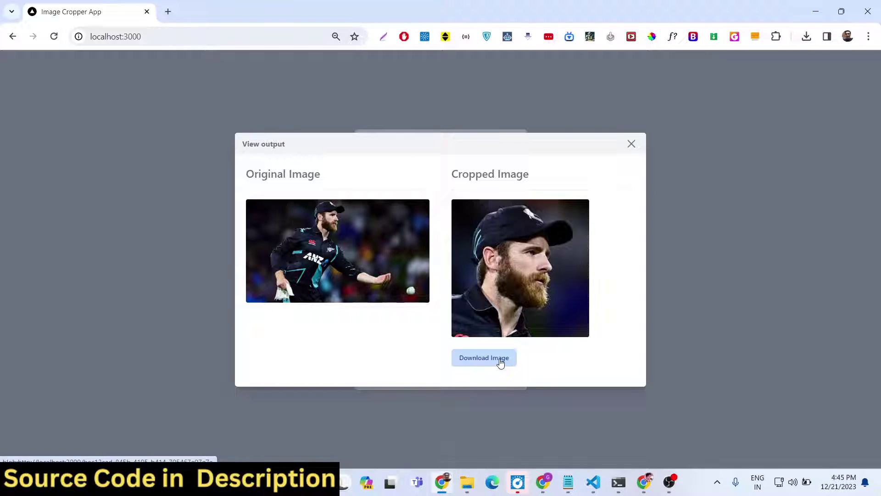
click(484, 357)
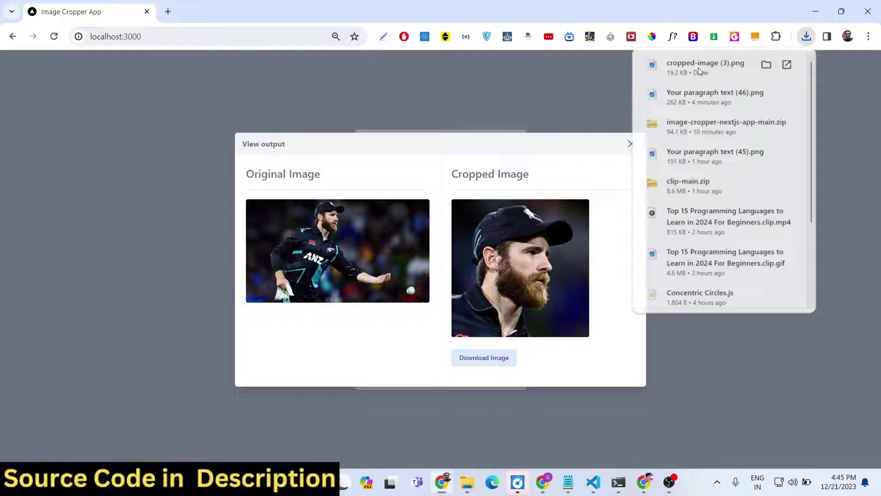
- View cropped-image (3).png in Windows Photos, then close the viewer
click(699, 68)
scroll(518, 230, up, 1)
scroll(515, 217, up, 4)
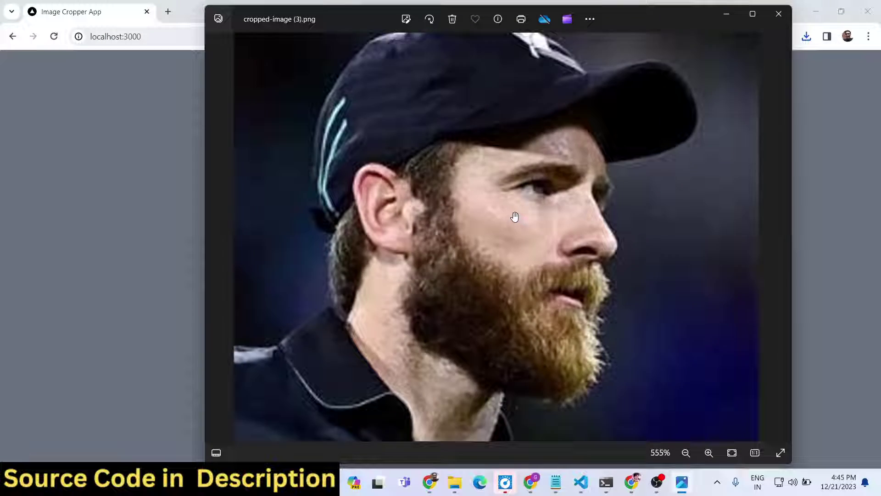
scroll(515, 217, down, 3)
scroll(595, 105, down, 1)
click(779, 14)
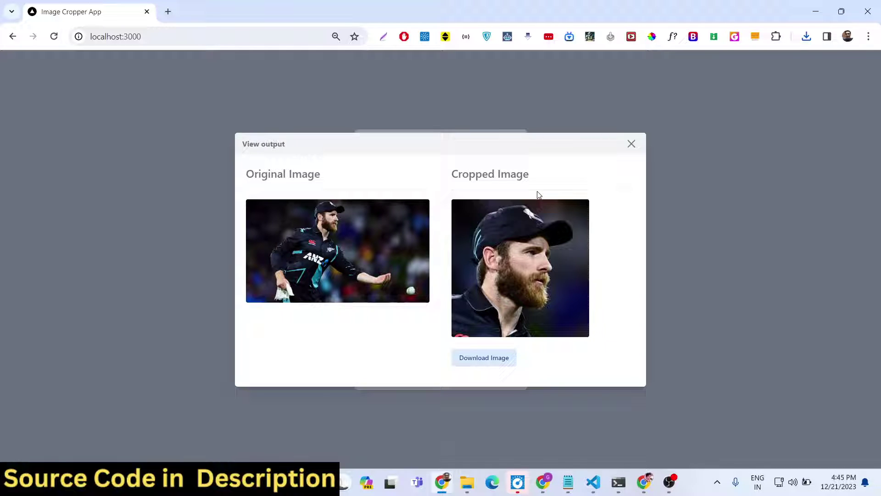
- Close the comparison view, reset the cropper and pick the two New Zealand players photo
click(631, 145)
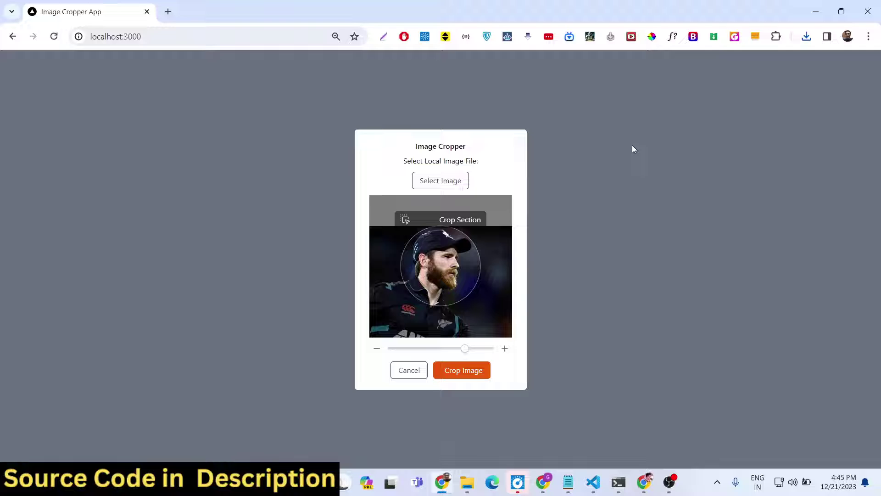
click(53, 36)
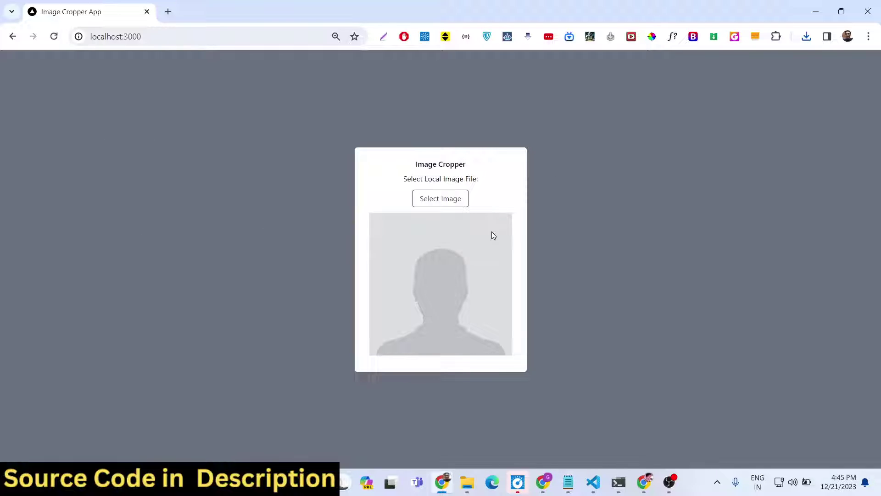
click(448, 198)
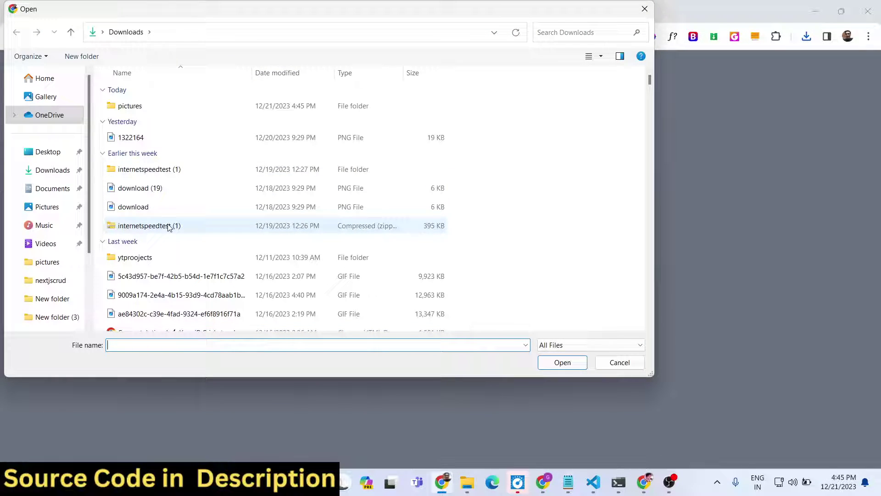
click(158, 277)
text(kane w)
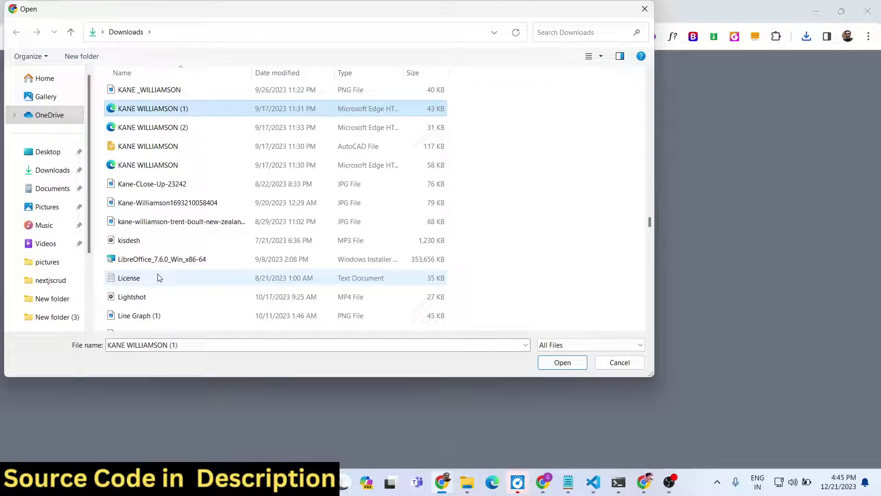
key(Down)
- Frame the arm and ANZ sleeve, crop it and download cropped-image (4).png
double_click(194, 221)
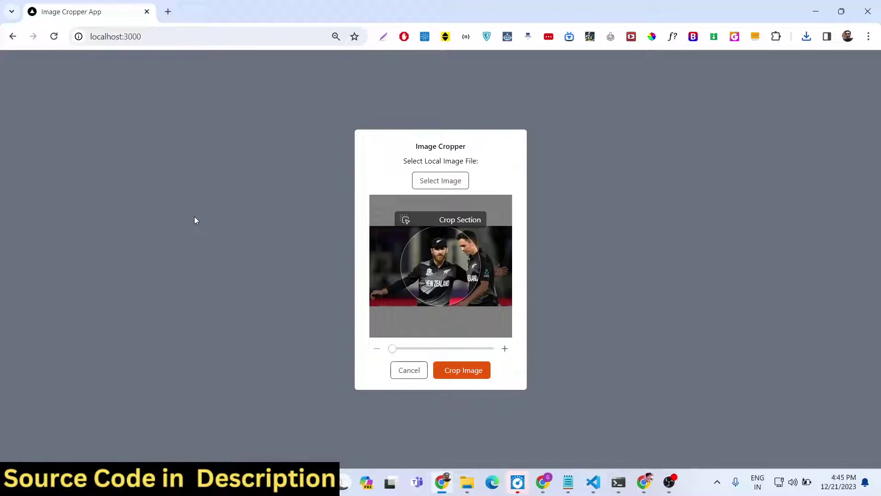
drag(457, 351, 441, 349)
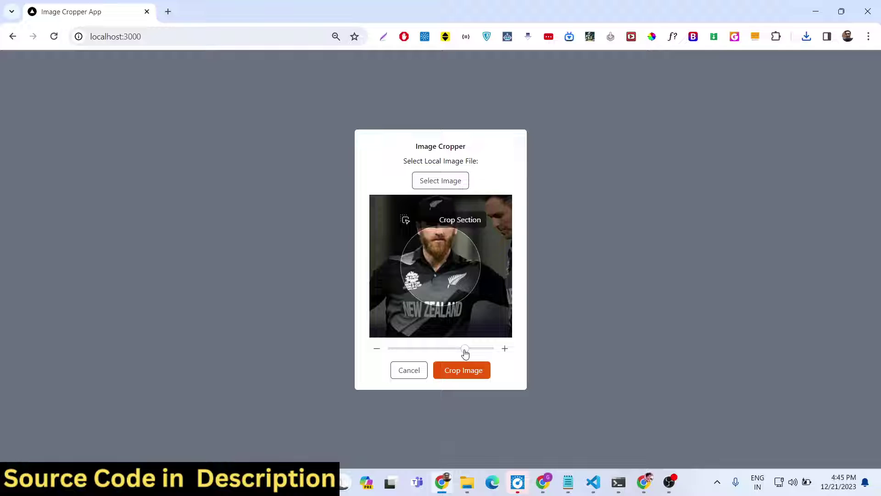
mouse_move(434, 254)
mouse_down()
mouse_move(441, 280)
mouse_move(451, 270)
mouse_move(423, 264)
mouse_up()
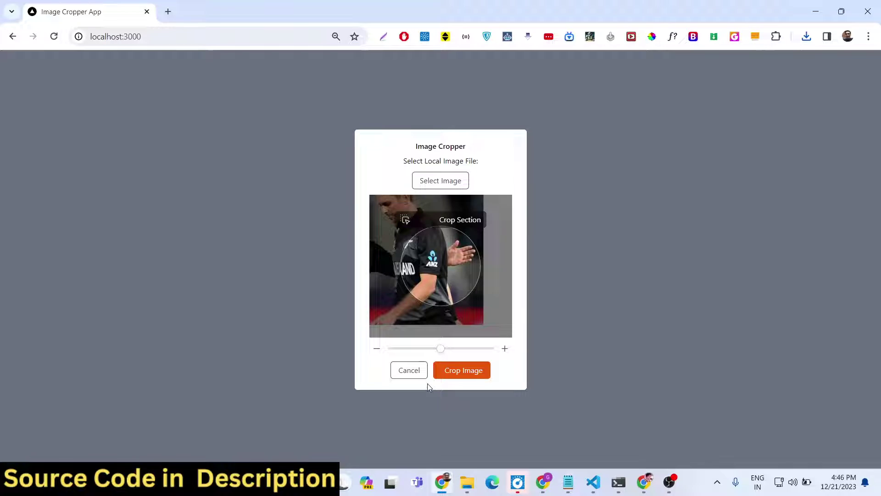
click(453, 370)
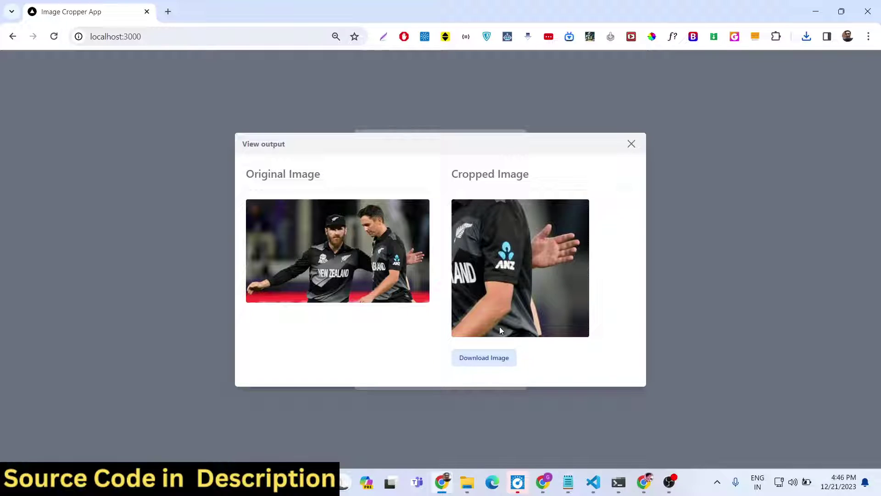
click(488, 358)
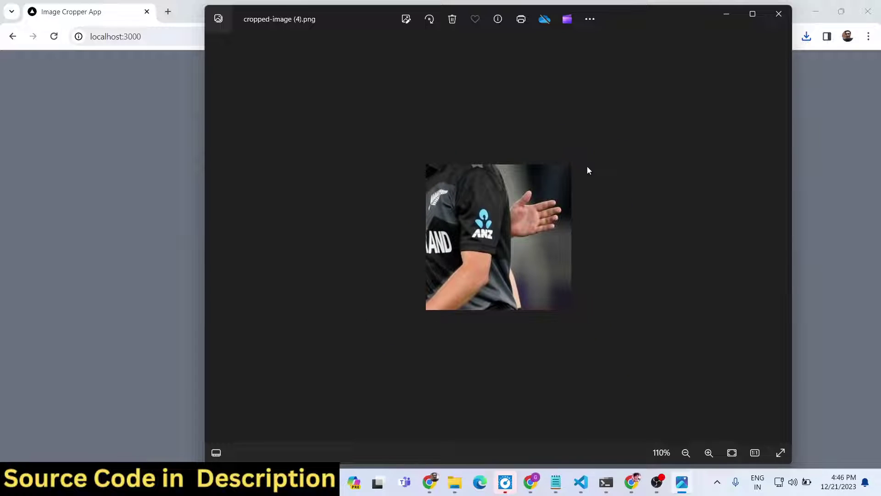
- Close the sleeve image in Photos and bring up the project in VS Code
click(778, 14)
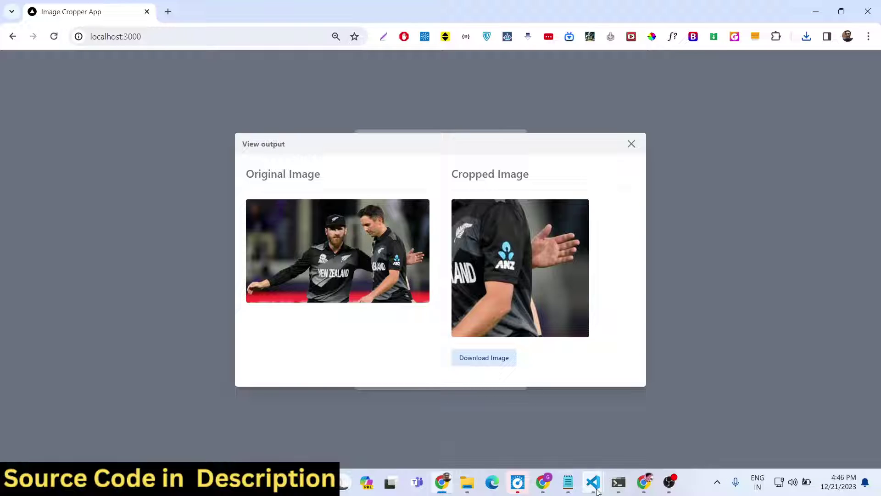
mouse_move(593, 482)
click(655, 422)
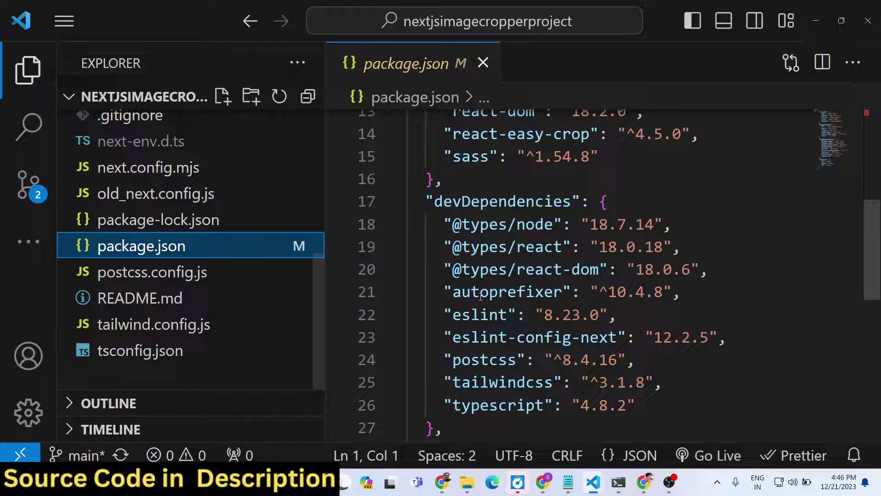
scroll(182, 332, up, 5)
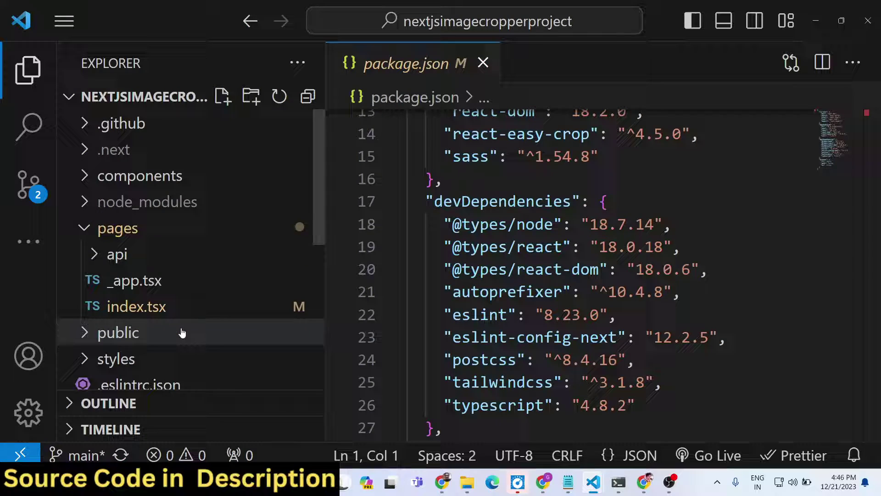
scroll(154, 215, down, 5)
scroll(154, 205, up, 5)
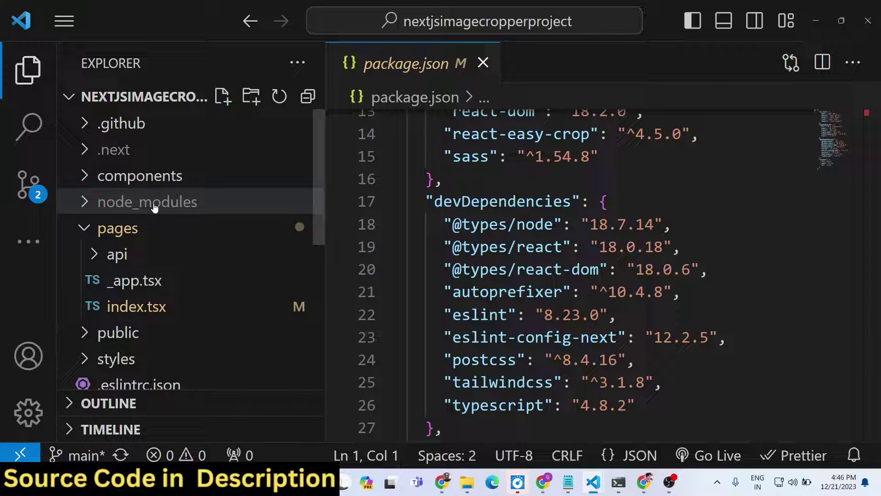
- Open components/Modal.tsx and expand the pages folder in the Explorer
click(141, 178)
click(141, 204)
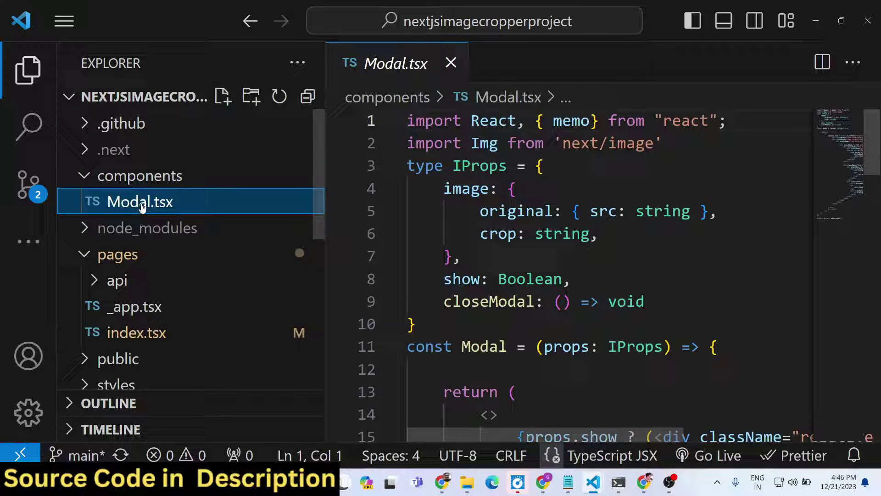
scroll(471, 283, down, 10)
scroll(469, 281, down, 5)
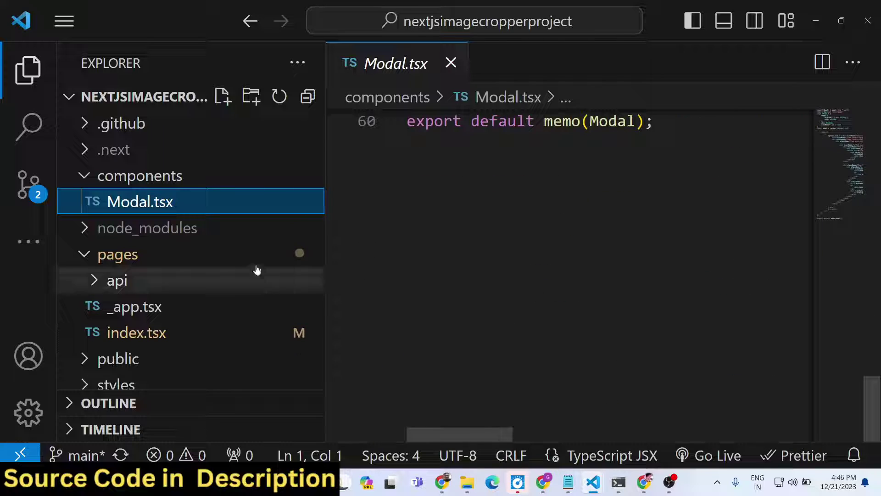
click(179, 254)
scroll(152, 306, down, 2)
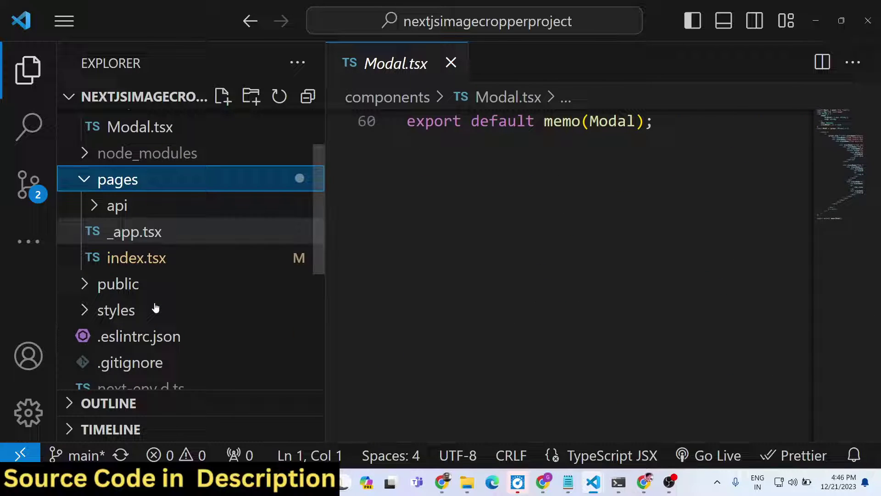
scroll(151, 297, down, 3)
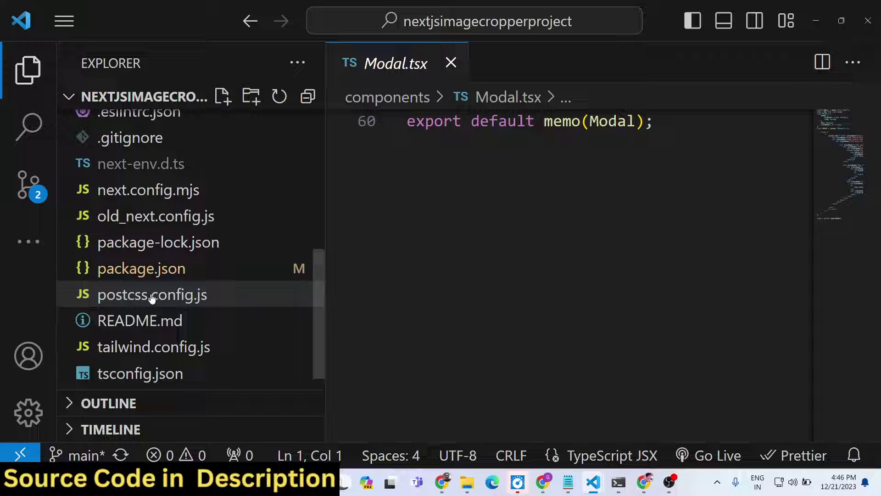
- Open package.json and scroll to its dependencies, including react-easy-crop ^4.5.0
click(162, 276)
mouse_move(513, 341)
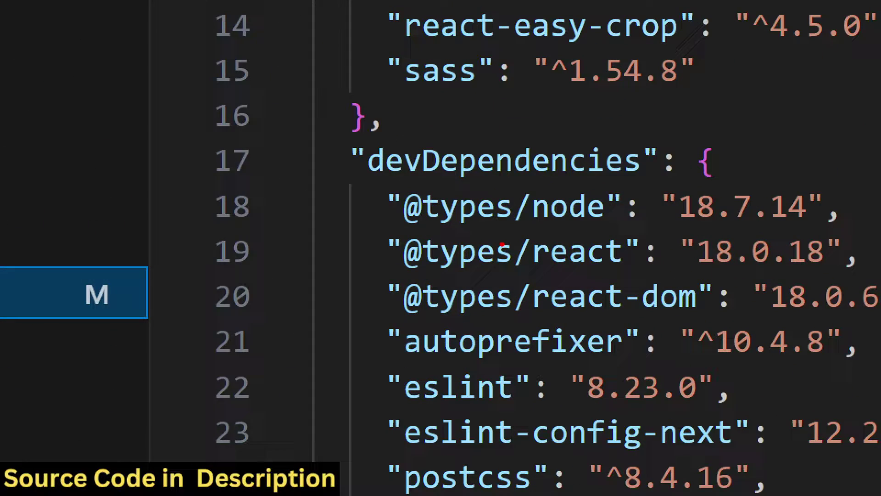
drag(374, 78, 403, 153)
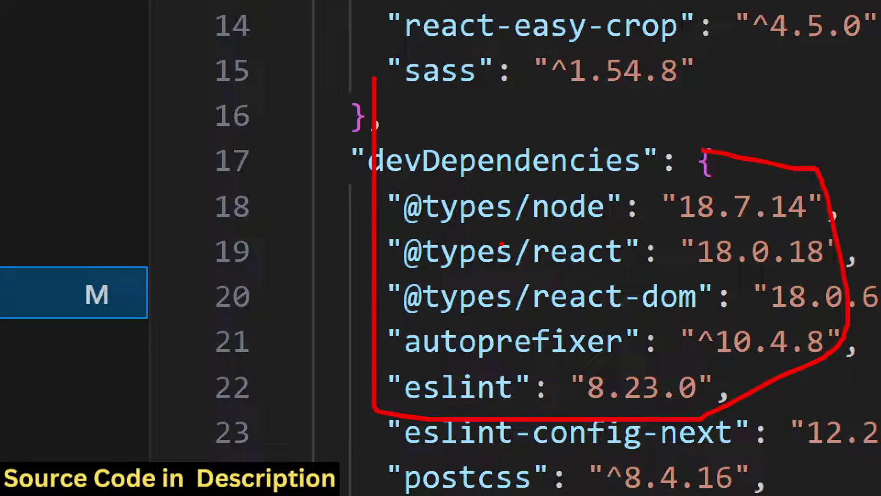
scroll(517, 270, up, 2)
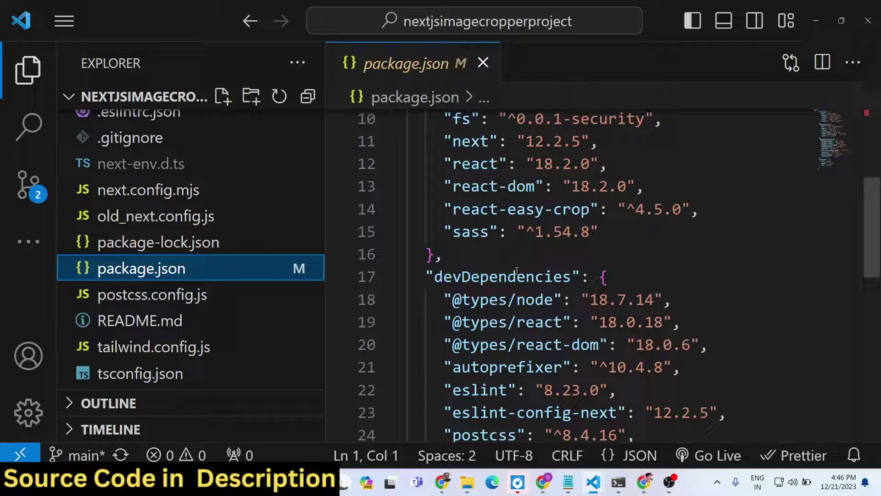
scroll(516, 271, up, 2)
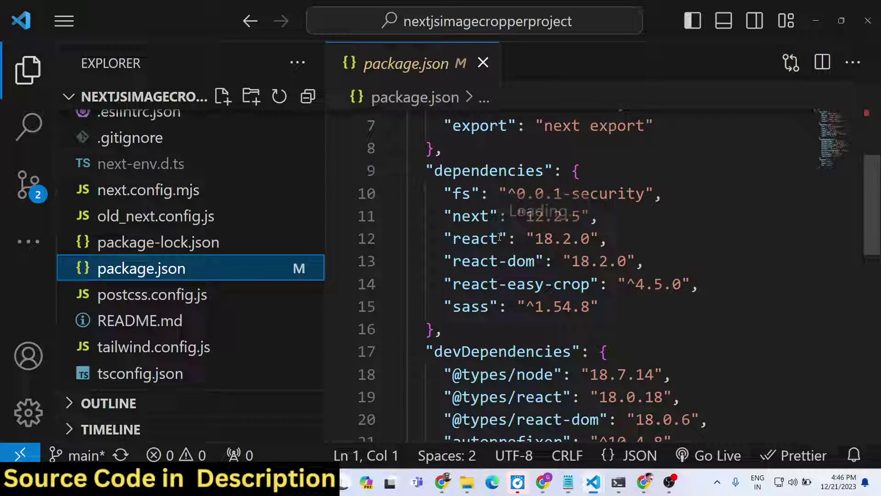
mouse_move(441, 186)
mouse_down()
mouse_move(516, 241)
mouse_move(394, 141)
mouse_up()
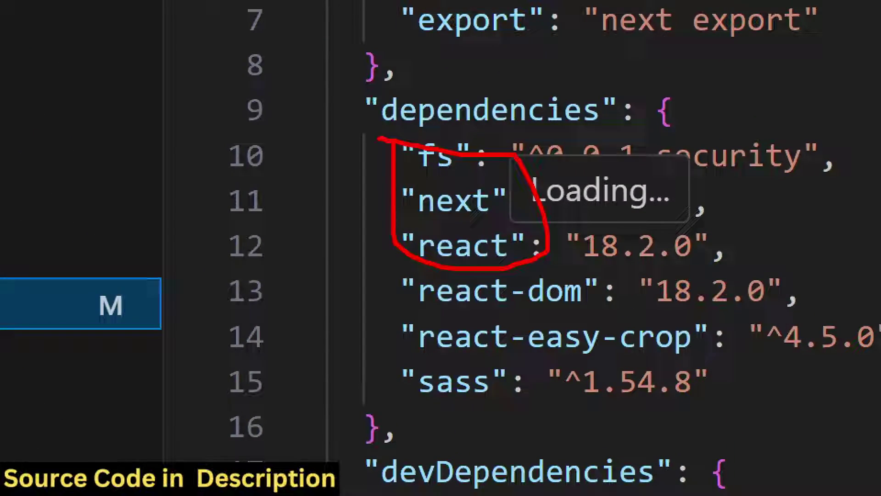
scroll(496, 288, up, 2)
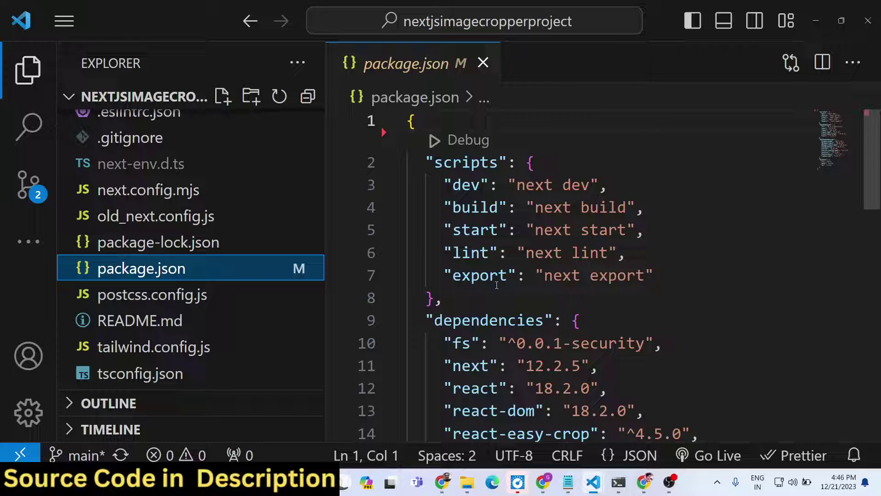
scroll(495, 288, down, 4)
scroll(497, 284, up, 1)
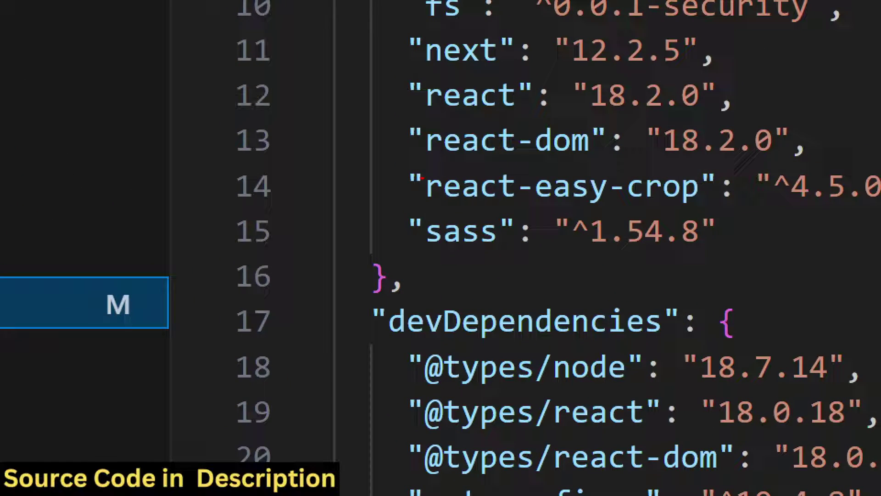
mouse_move(422, 148)
mouse_down()
mouse_move(421, 207)
mouse_move(511, 224)
mouse_move(764, 207)
mouse_move(615, 146)
mouse_move(421, 151)
mouse_up()
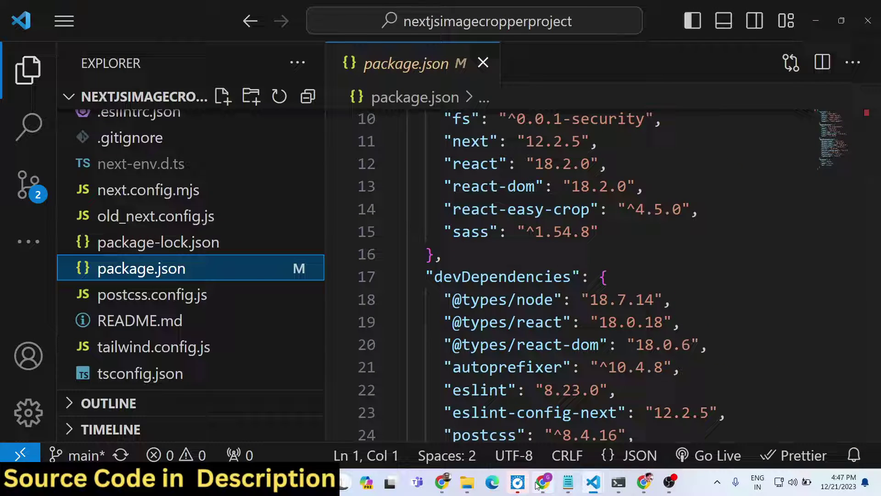
- Search Google for react-easy-crop in a new tab and open its npm page
click(442, 482)
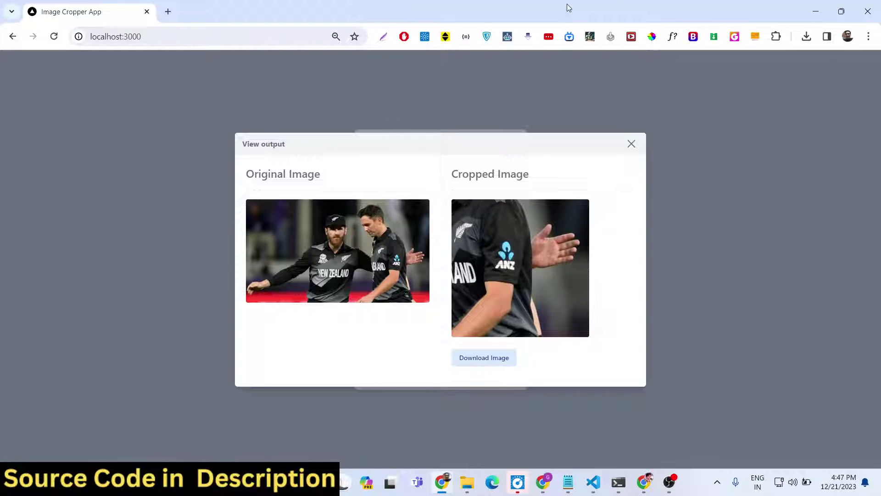
click(168, 11)
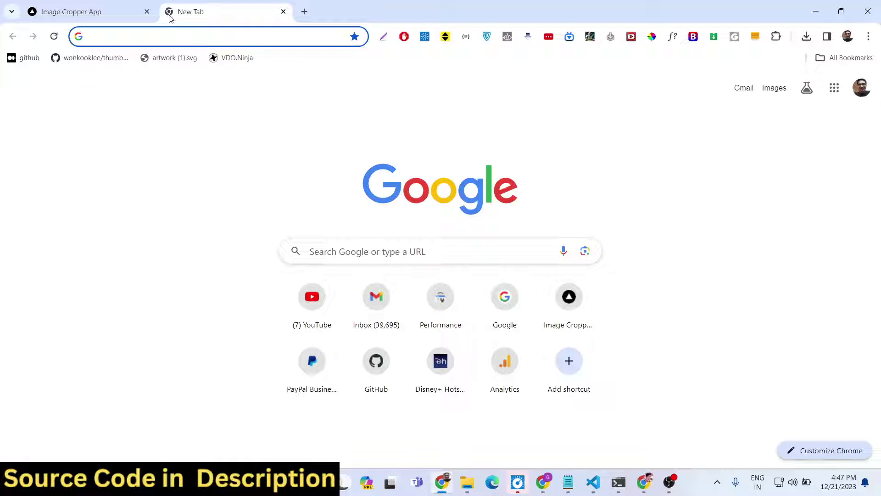
text(react-easy-)
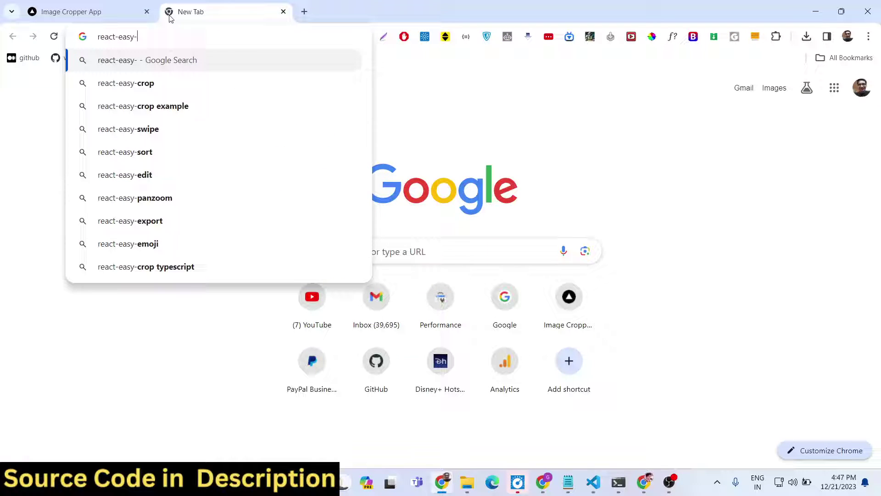
text(crop)
key(Return)
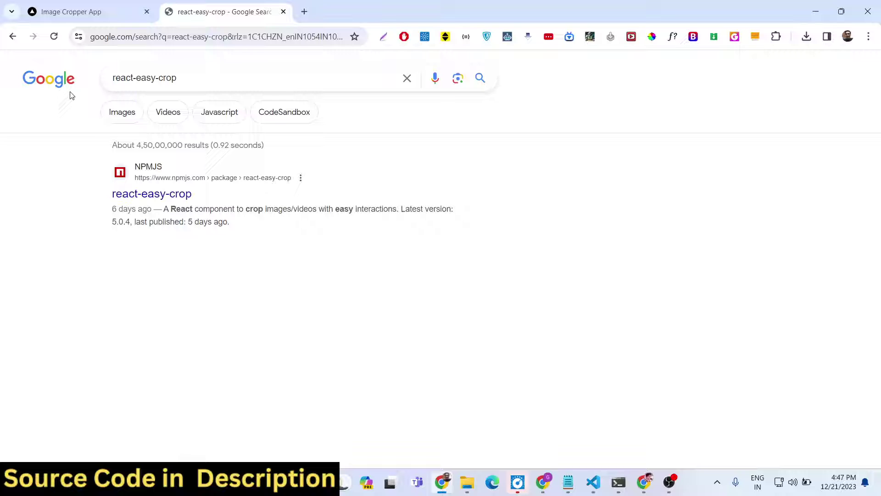
click(141, 198)
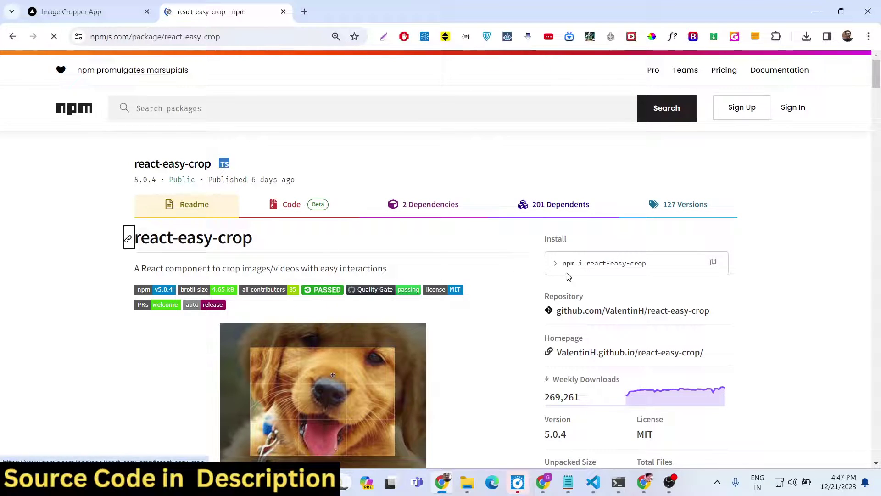
scroll(568, 275, down, 3)
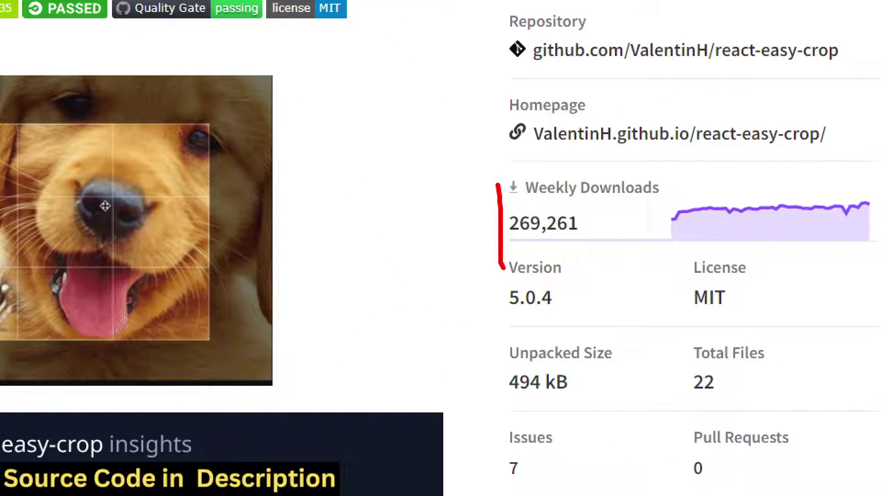
drag(503, 268, 596, 279)
key(Escape)
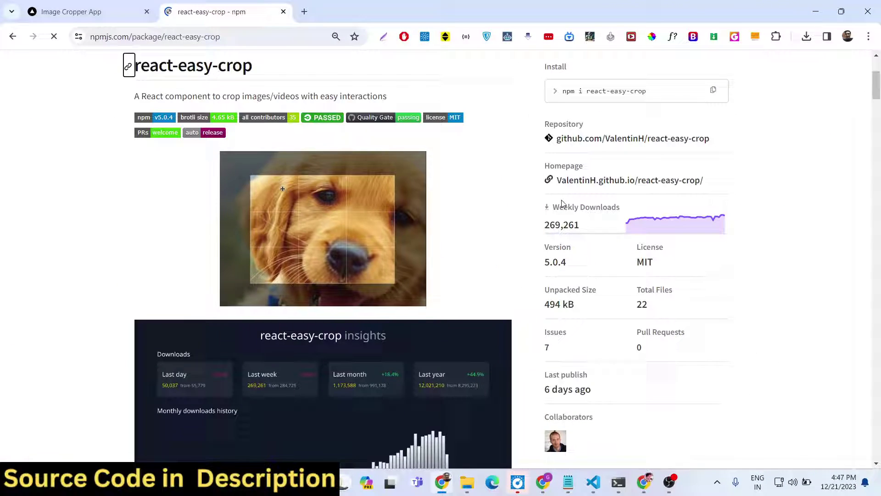
click(104, 14)
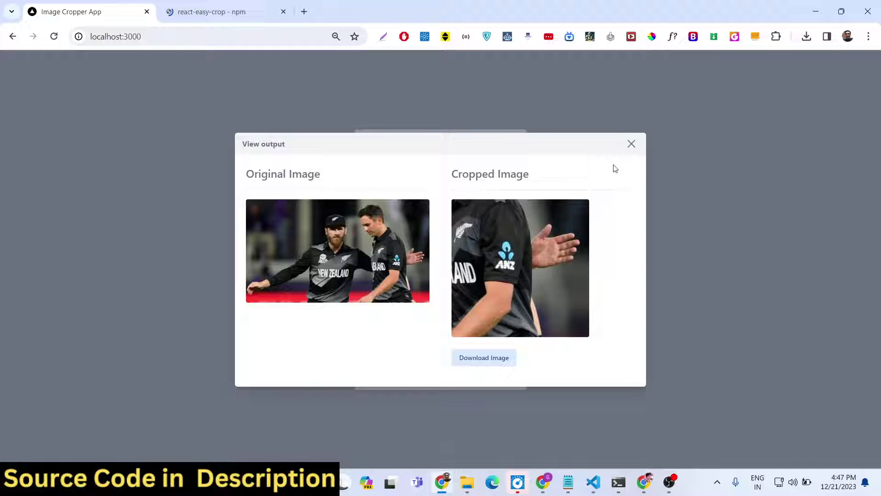
click(630, 142)
click(449, 183)
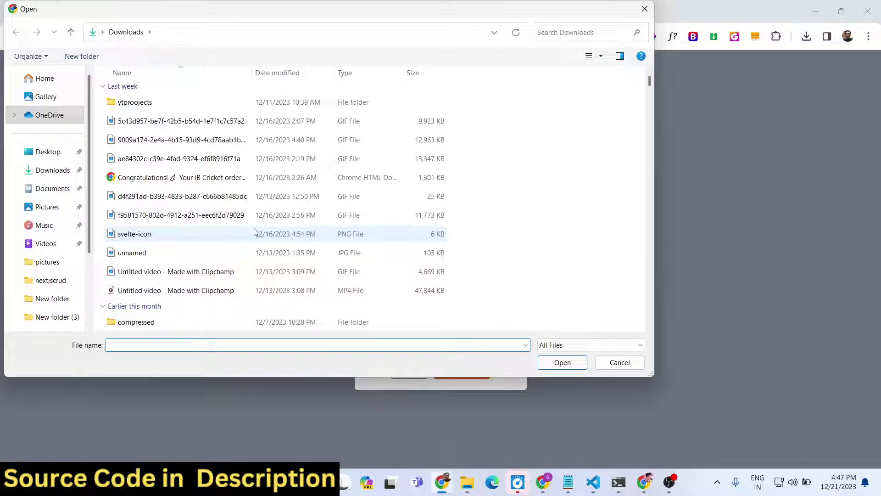
text(k)
click(217, 215)
key(k)
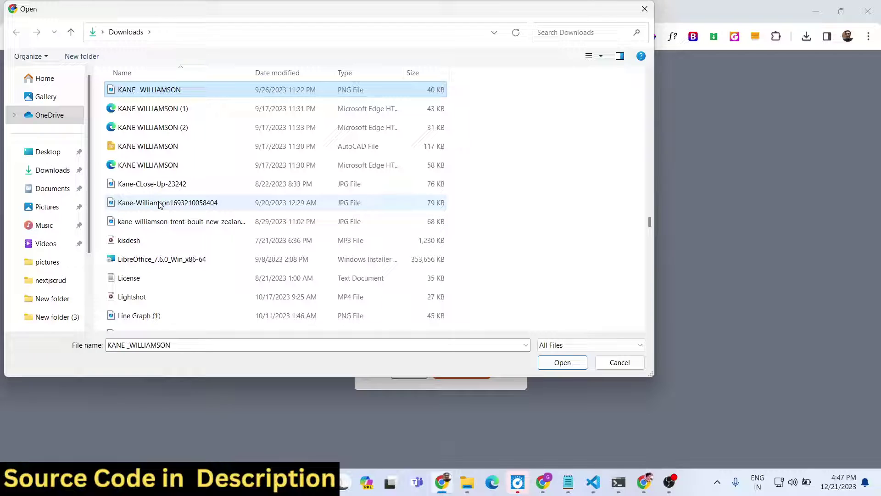
click(160, 206)
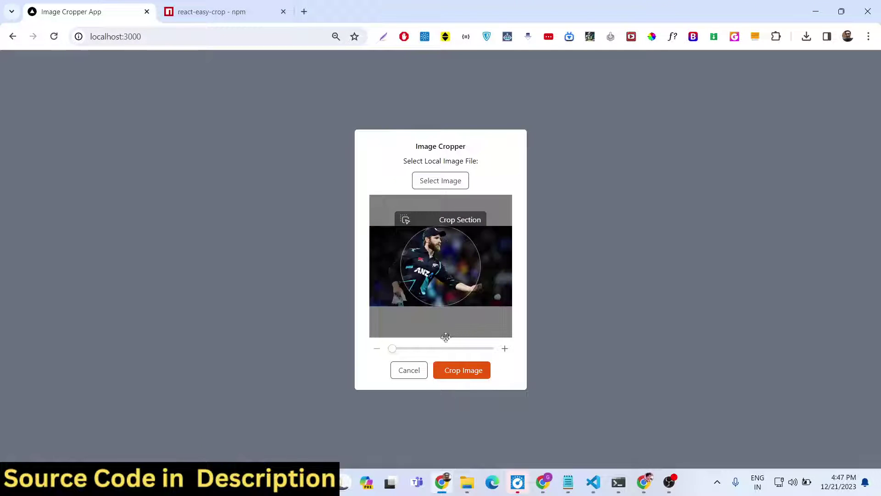
- Zoom in, centre the circle on Williamson's face, and crop it
drag(449, 349, 485, 349)
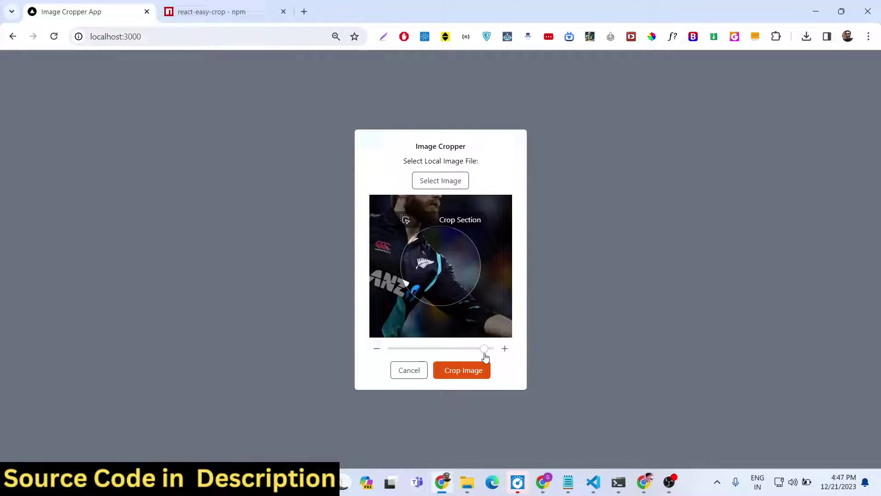
drag(431, 269, 445, 322)
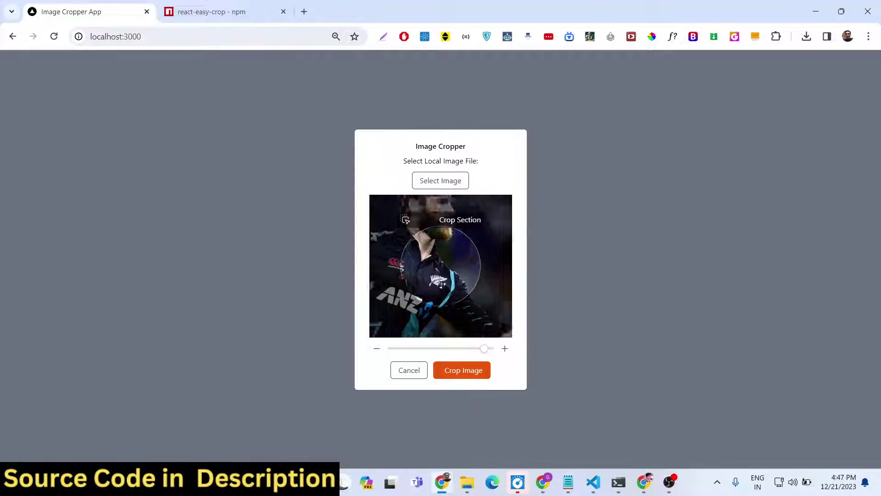
click(456, 374)
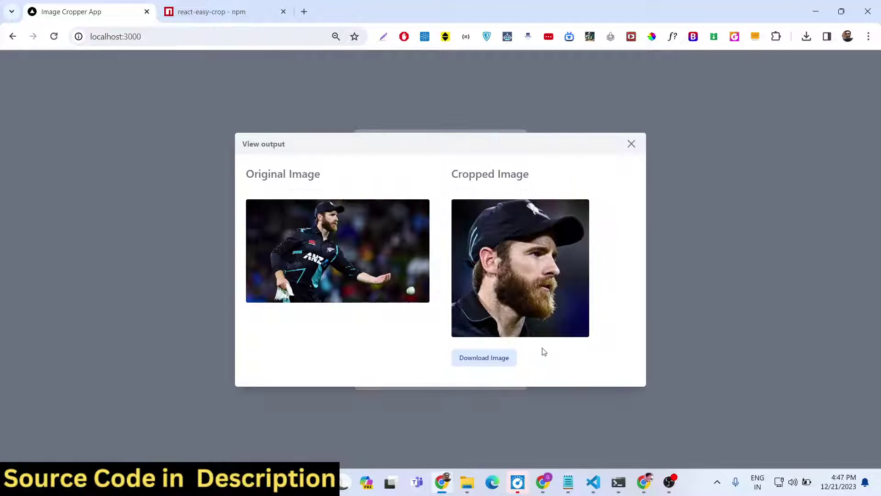
- Download cropped-image (5).png, check it in Photos, then close the output view
click(485, 359)
click(709, 69)
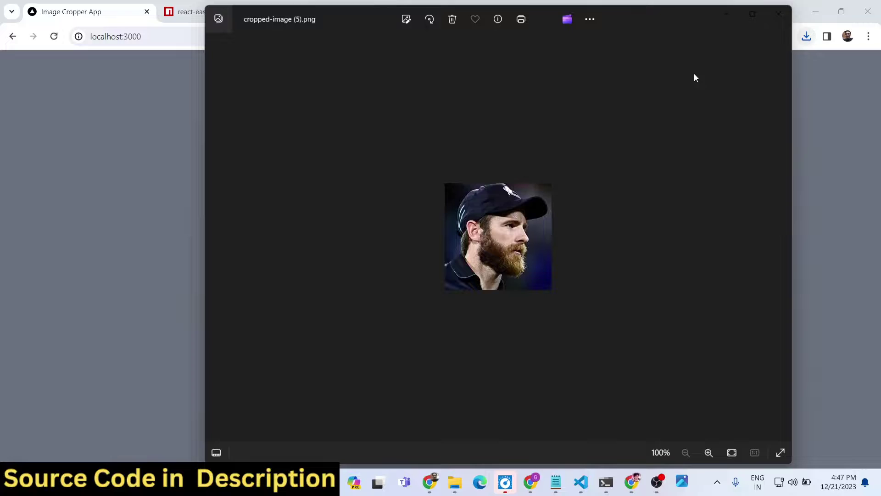
click(777, 17)
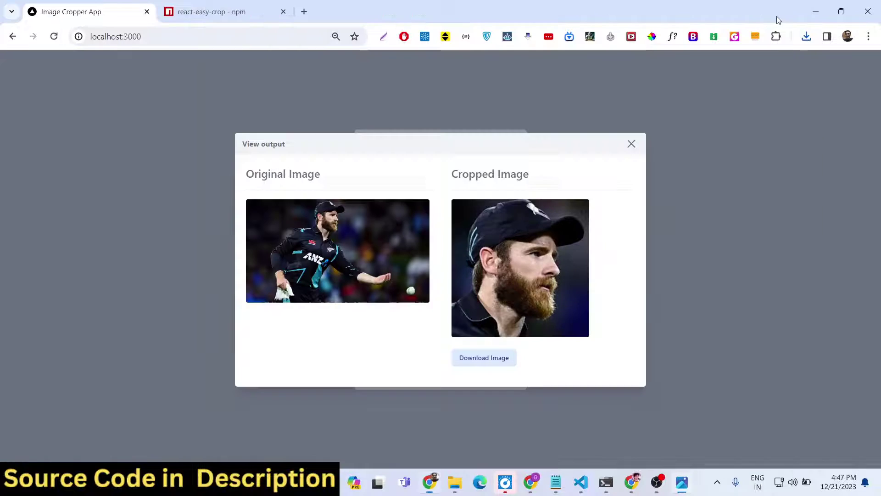
click(633, 145)
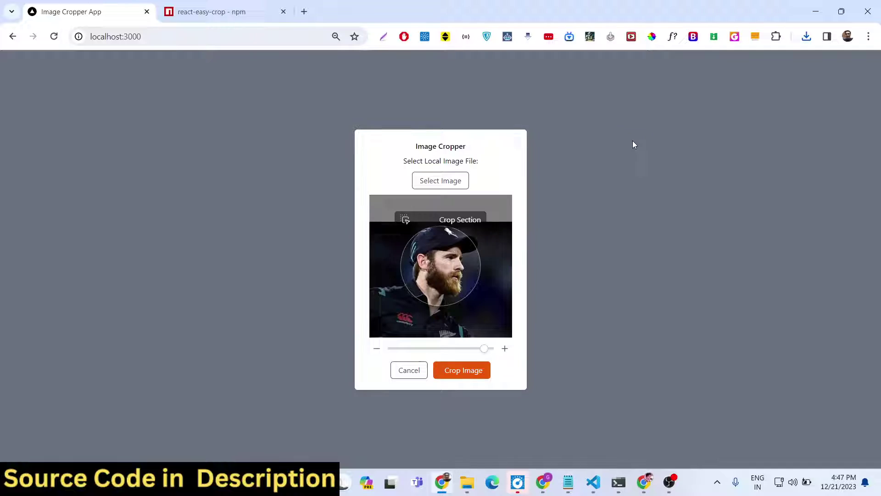
click(669, 482)
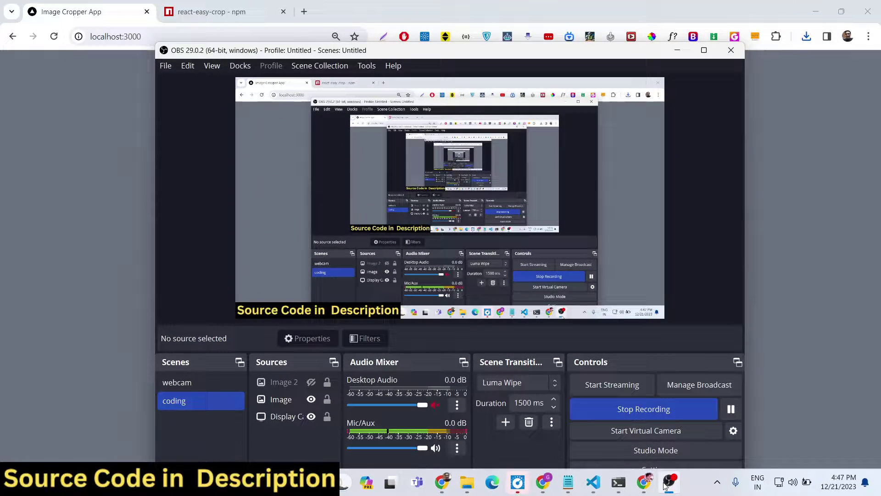